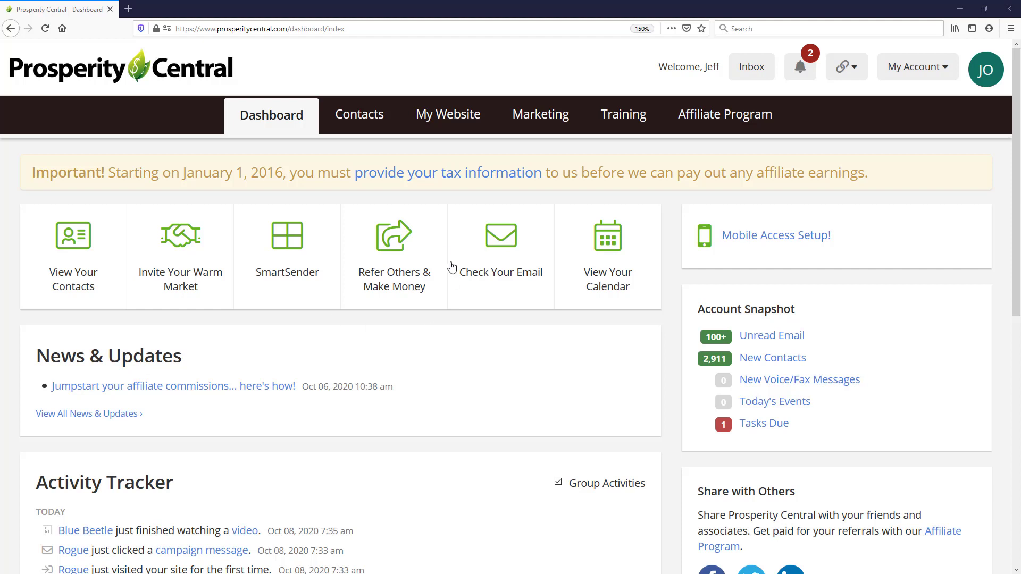
# - Open the first contact in the contact list and add a timestamped note: great call with the contact, and she wants a call tomorrow at 3 pm
pyautogui.click(369, 124)
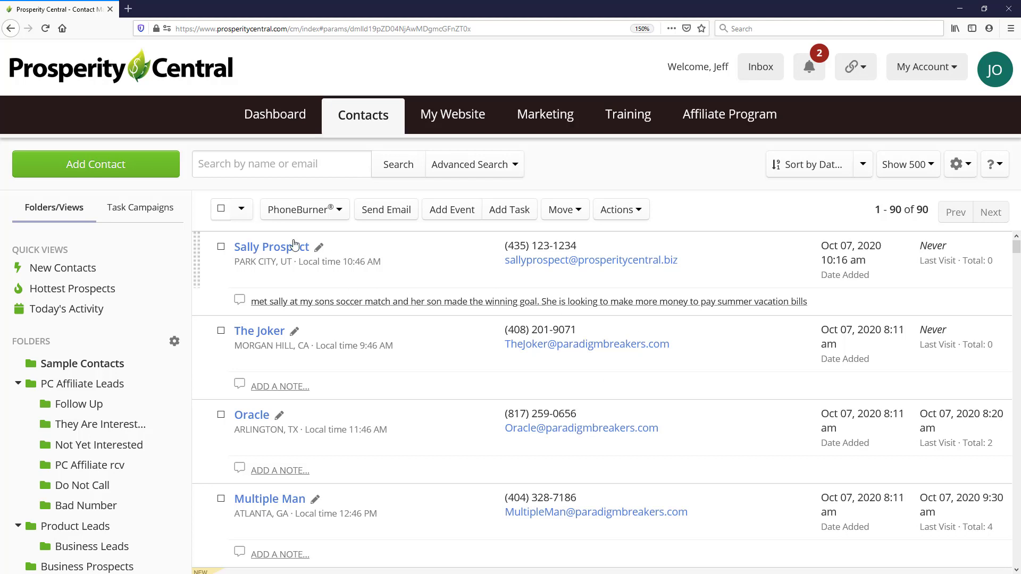
pyautogui.click(280, 256)
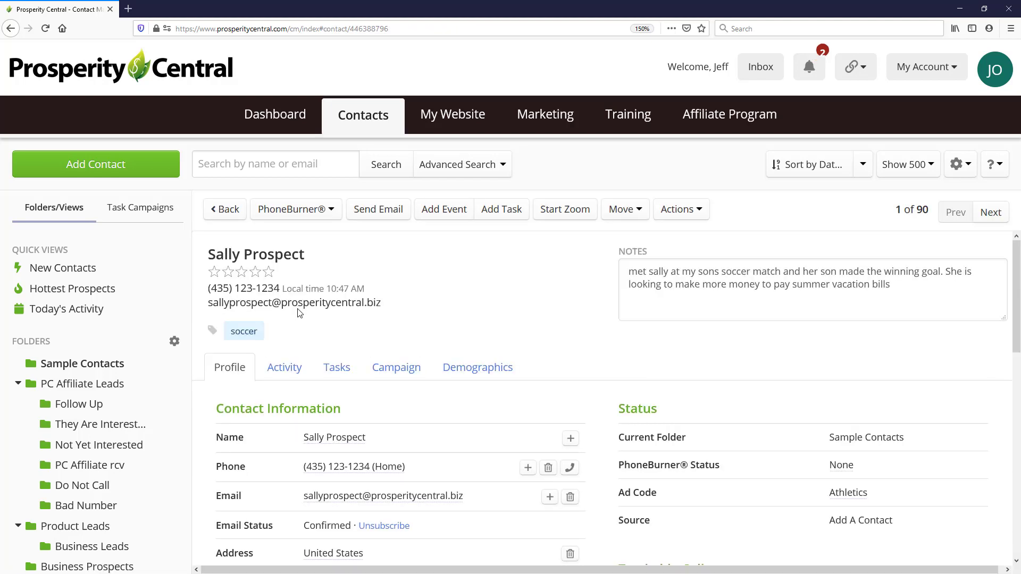
pyautogui.click(703, 288)
pyautogui.click(698, 251)
pyautogui.write('great cal')
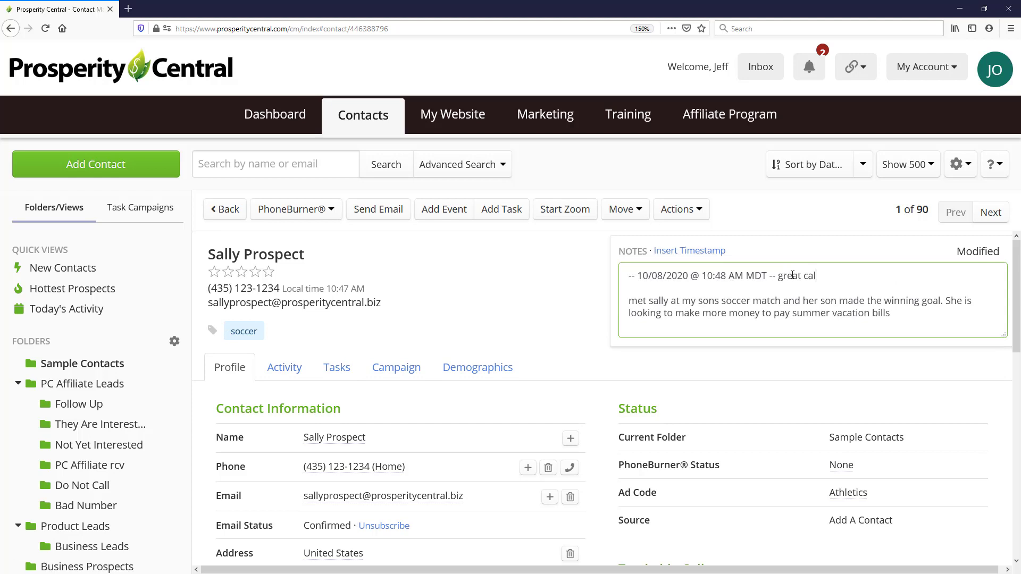
pyautogui.write('l with sally and she wants a call tomorrow at 3 pm')
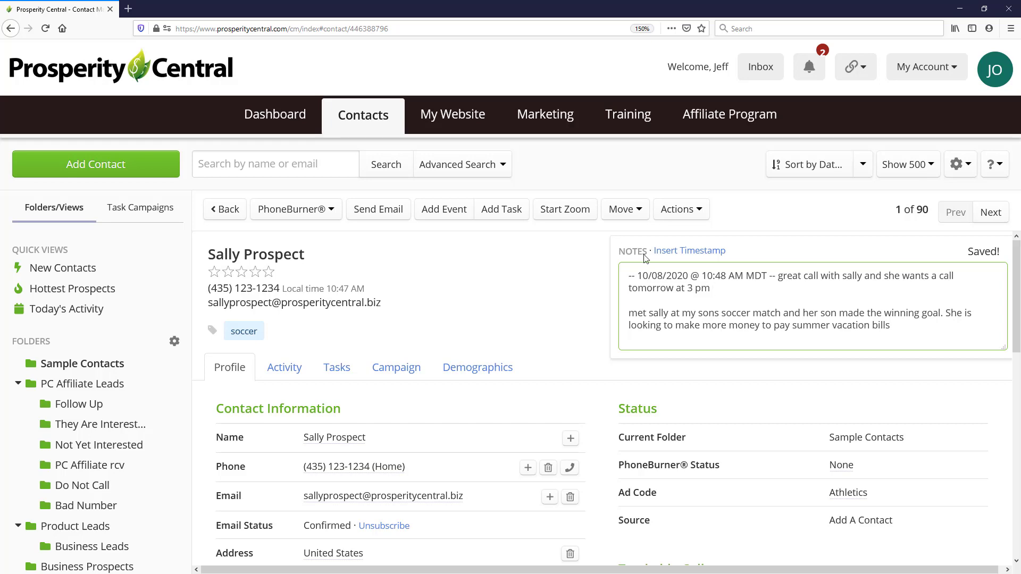
# - Start a calendar event for this contact on Friday, Oct 9, 2020 at 3:00 PM
pyautogui.click(441, 215)
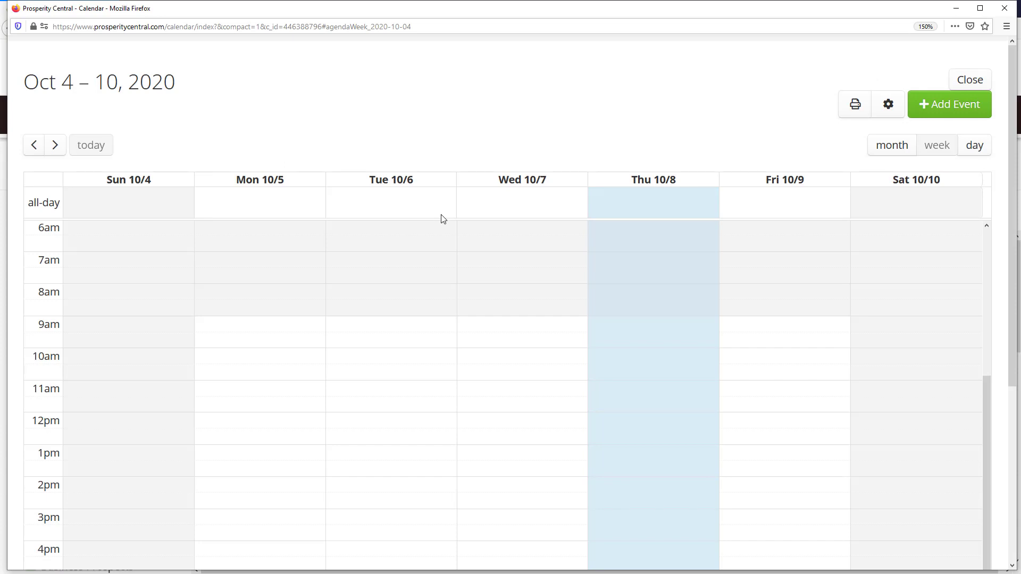
pyautogui.scroll(-1, 782, 418)
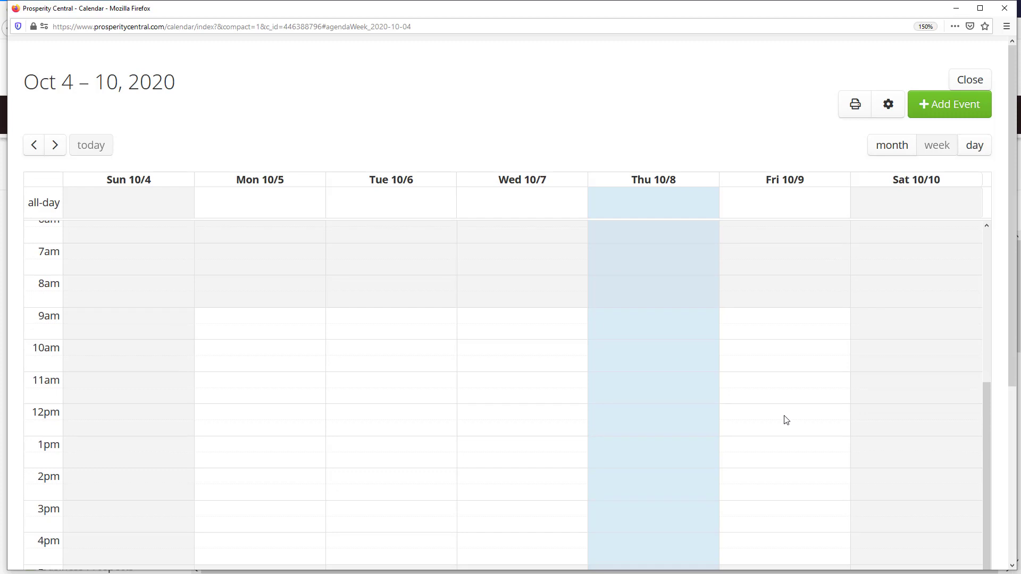
pyautogui.click(768, 504)
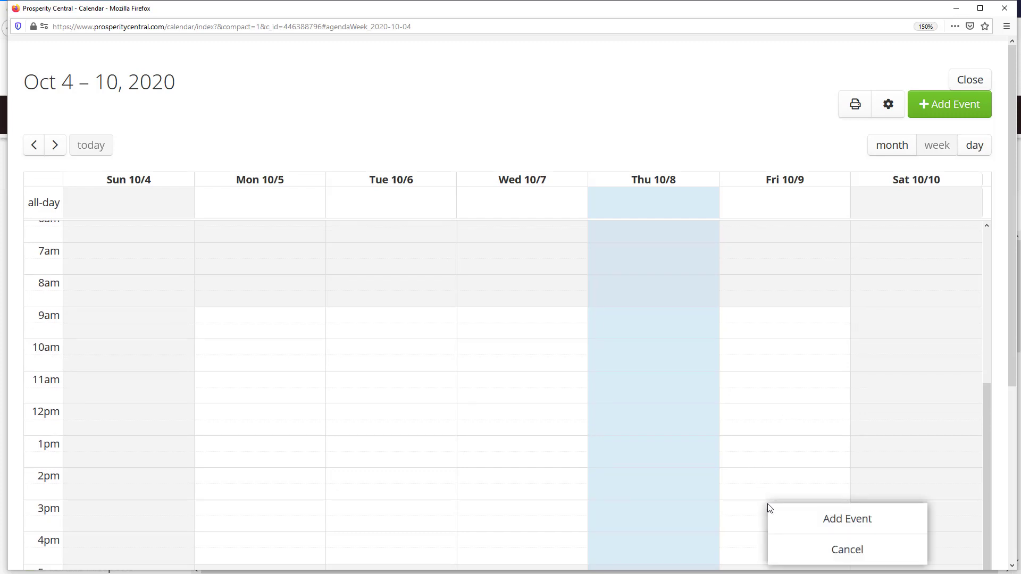
pyautogui.click(816, 518)
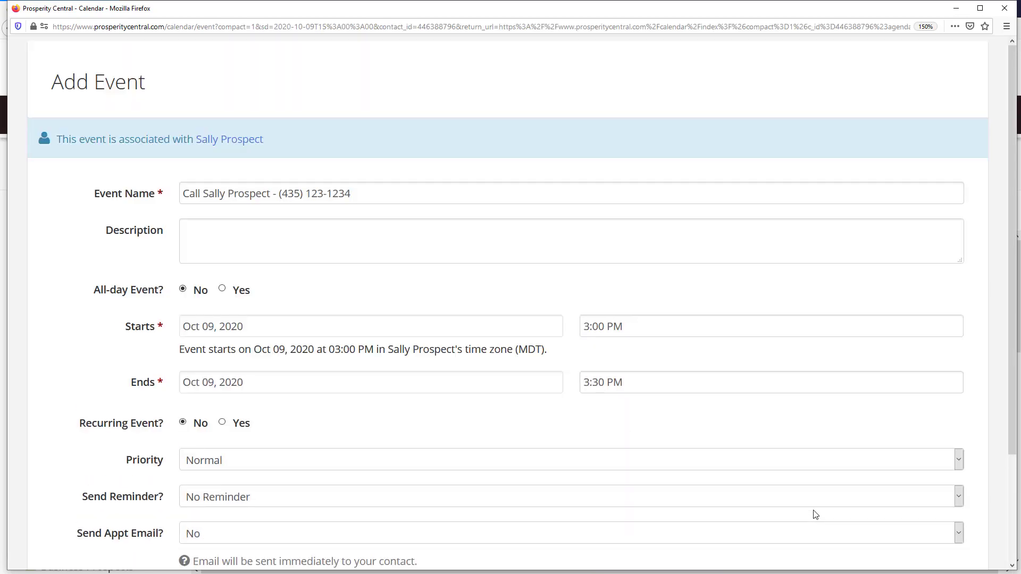
# - Set the event's reminder to 15 Minutes Before
pyautogui.scroll(-4, 261, 241)
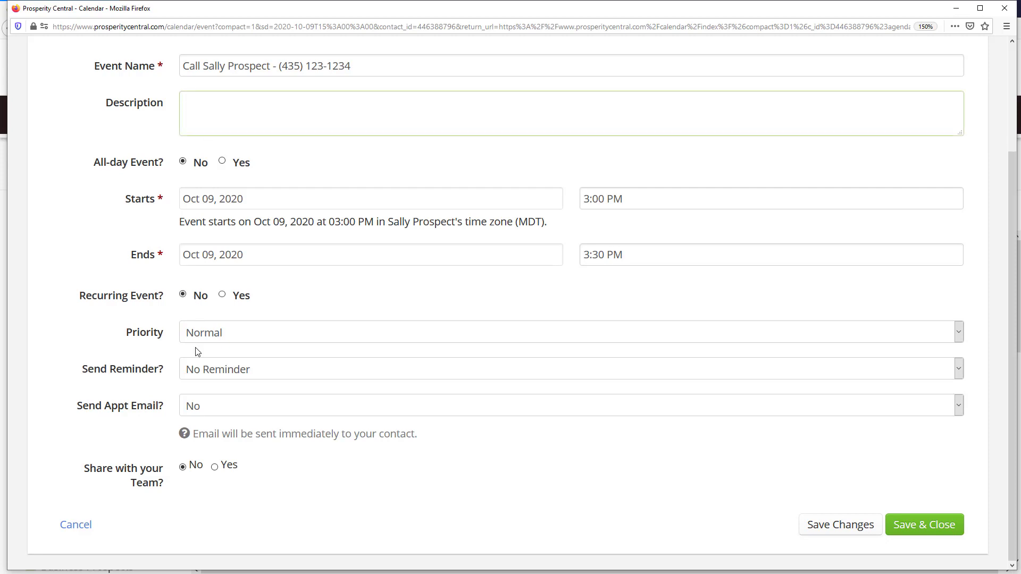
pyautogui.click(225, 370)
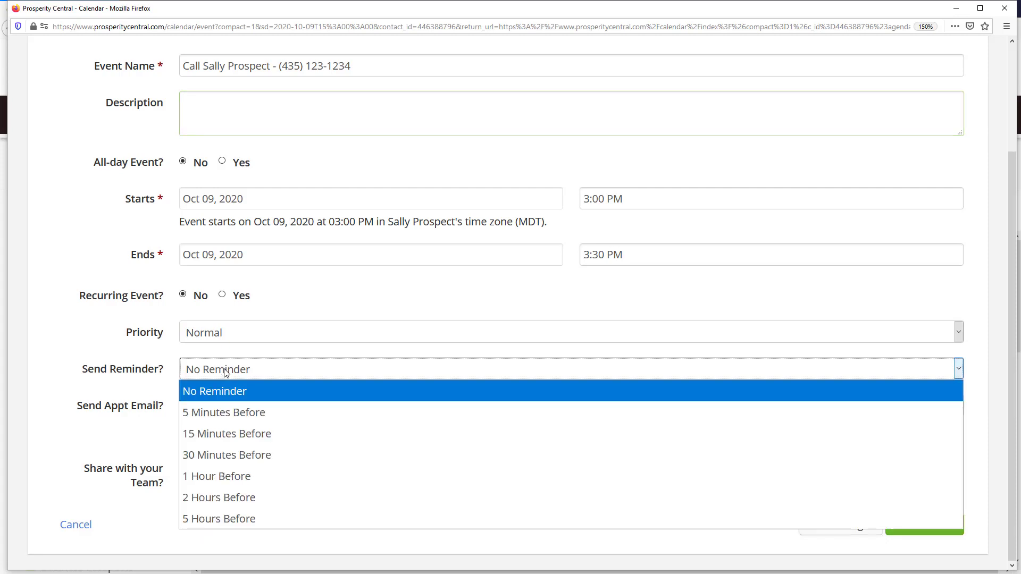
pyautogui.click(215, 433)
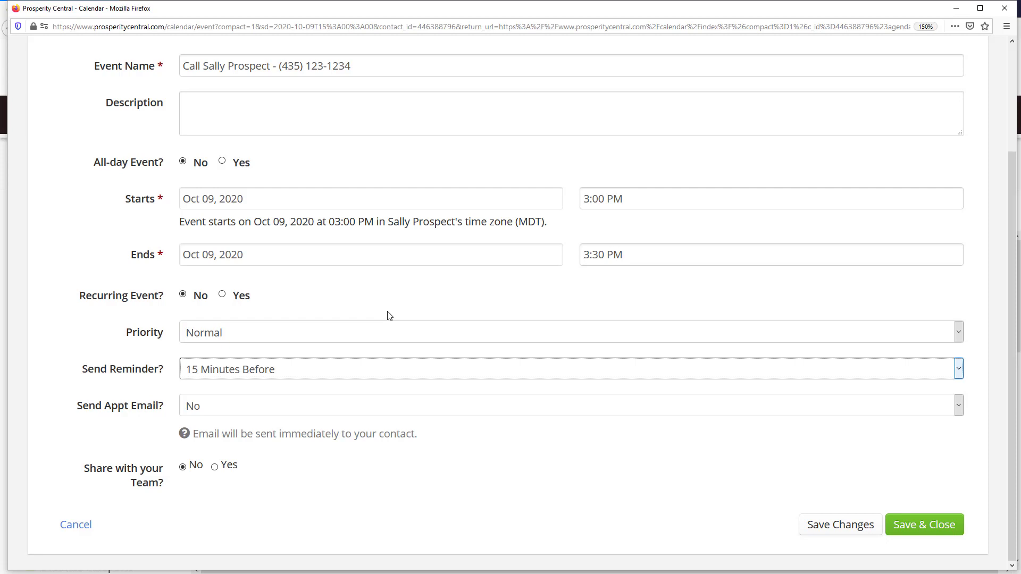
pyautogui.click(223, 333)
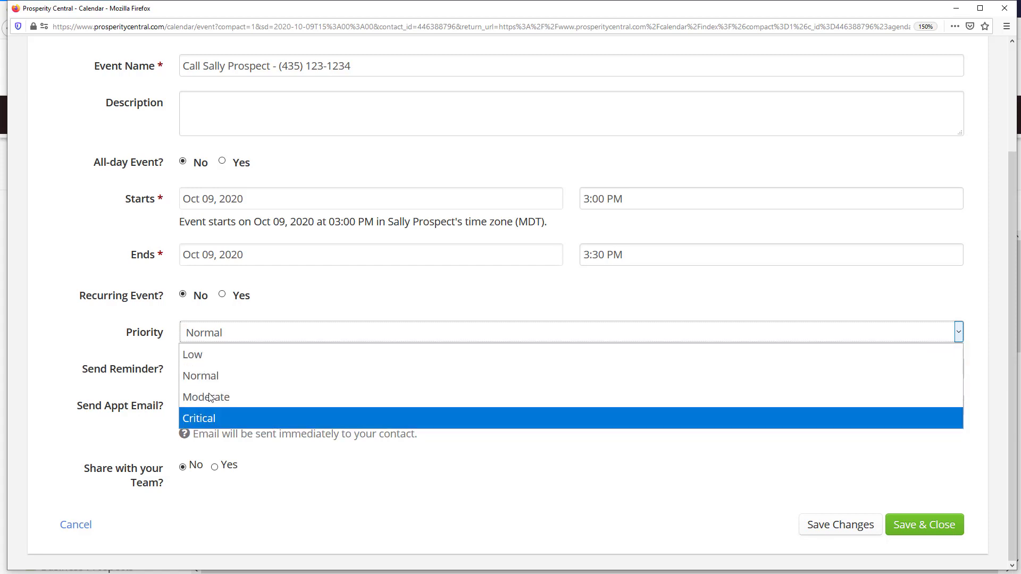
pyautogui.click(303, 301)
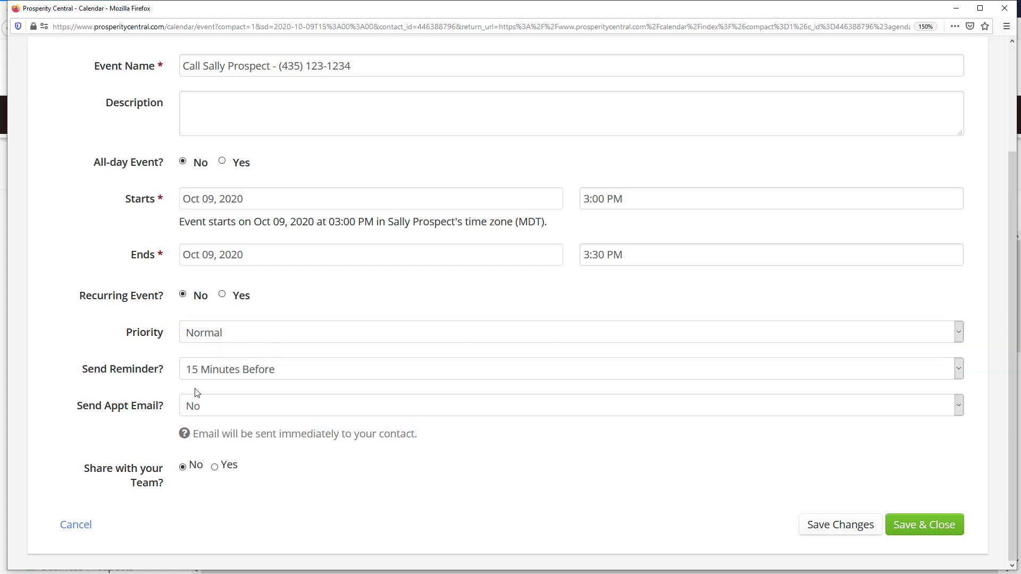
pyautogui.click(215, 407)
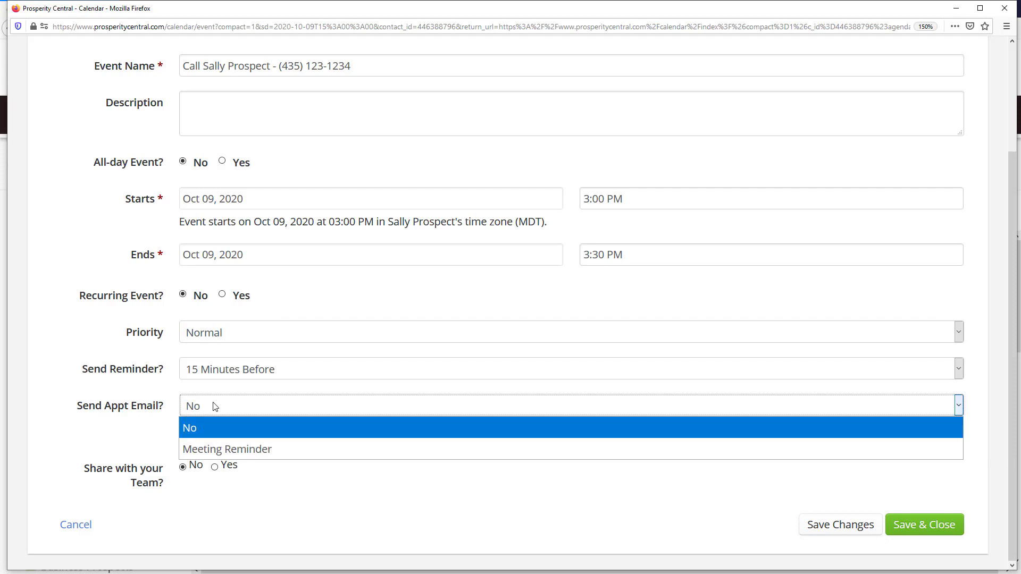
pyautogui.click(201, 451)
pyautogui.click(256, 409)
pyautogui.click(247, 428)
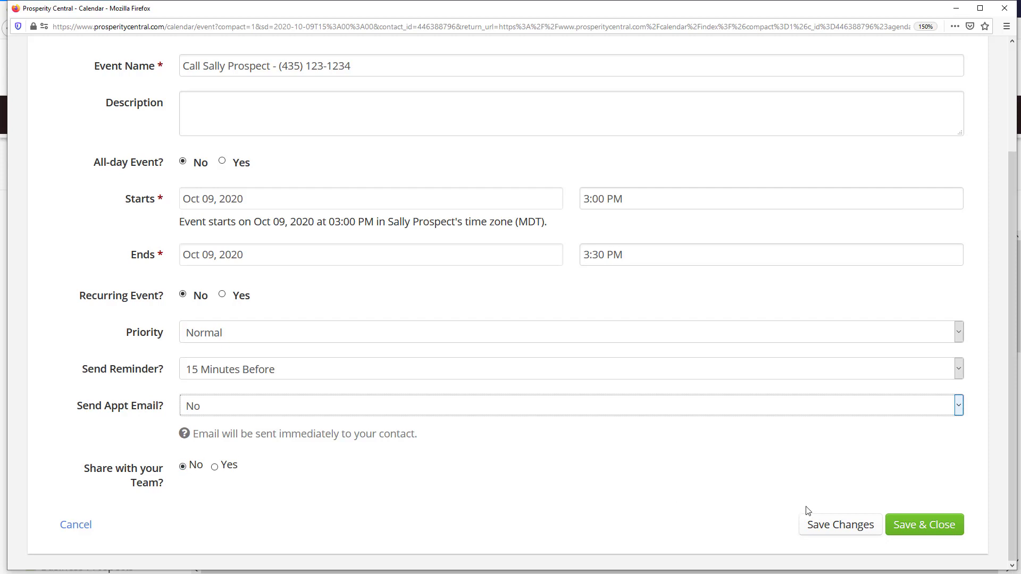
# - Save the call event, check it in the week calendar, and close the calendar window
pyautogui.click(852, 525)
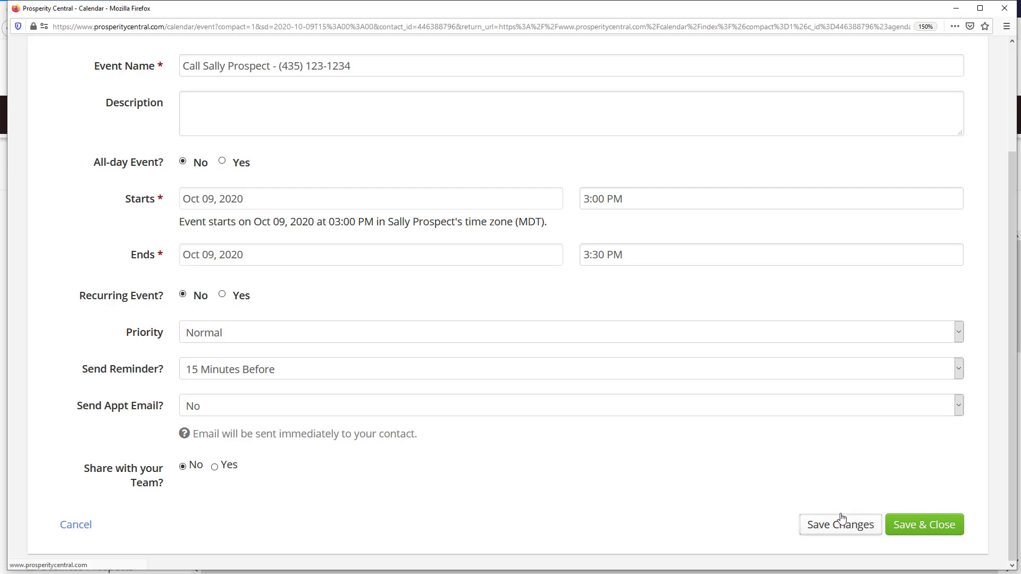
pyautogui.scroll(-5, 766, 440)
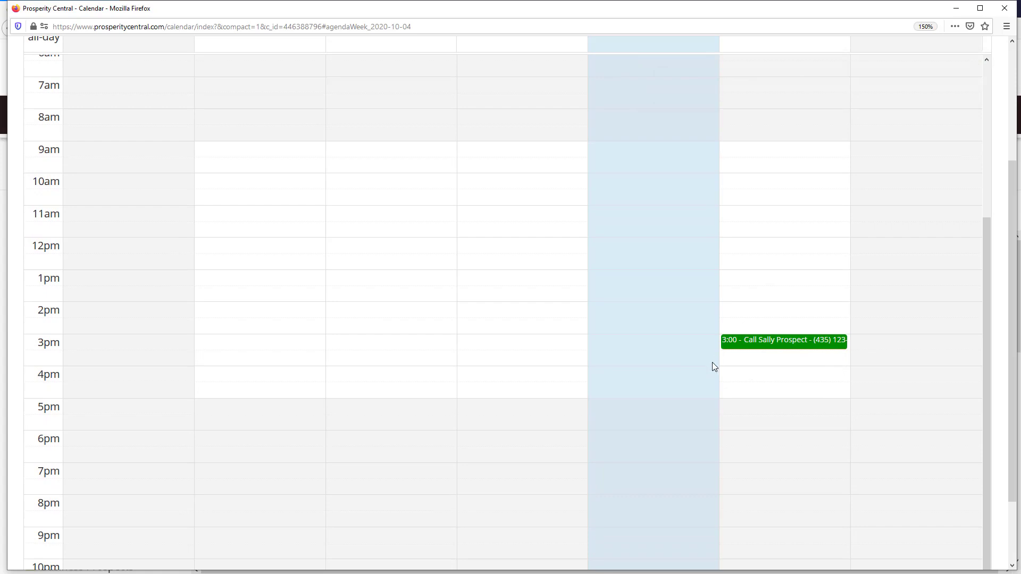
pyautogui.scroll(6, 713, 365)
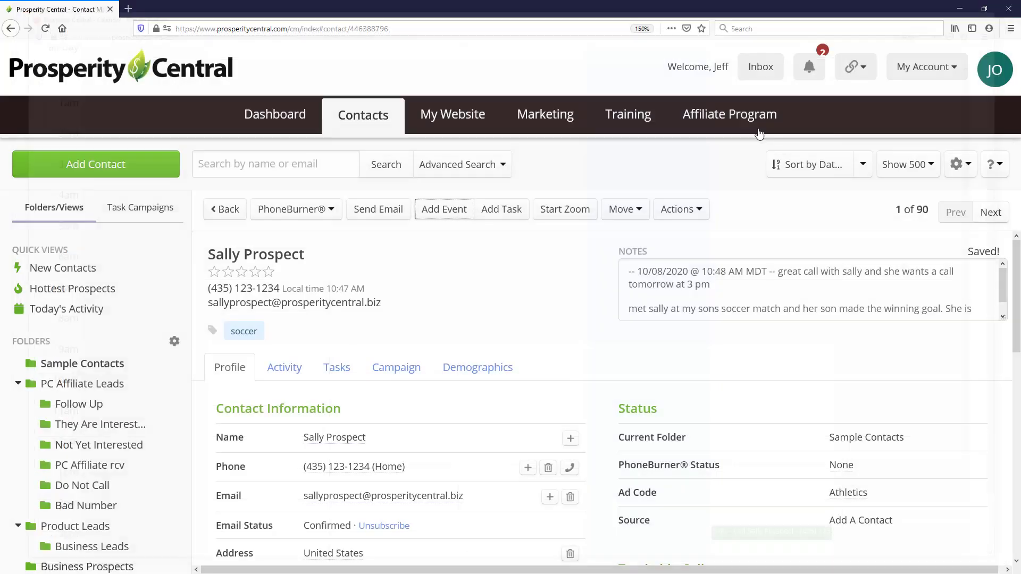
pyautogui.click(1004, 8)
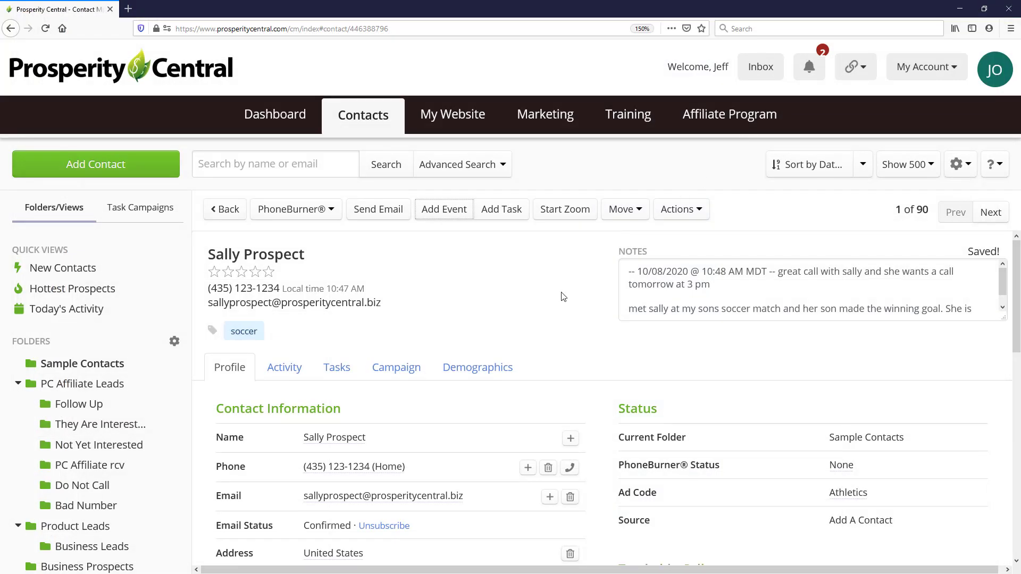
# - Reload the contact record and examine its upcoming events
pyautogui.scroll(-3, 563, 296)
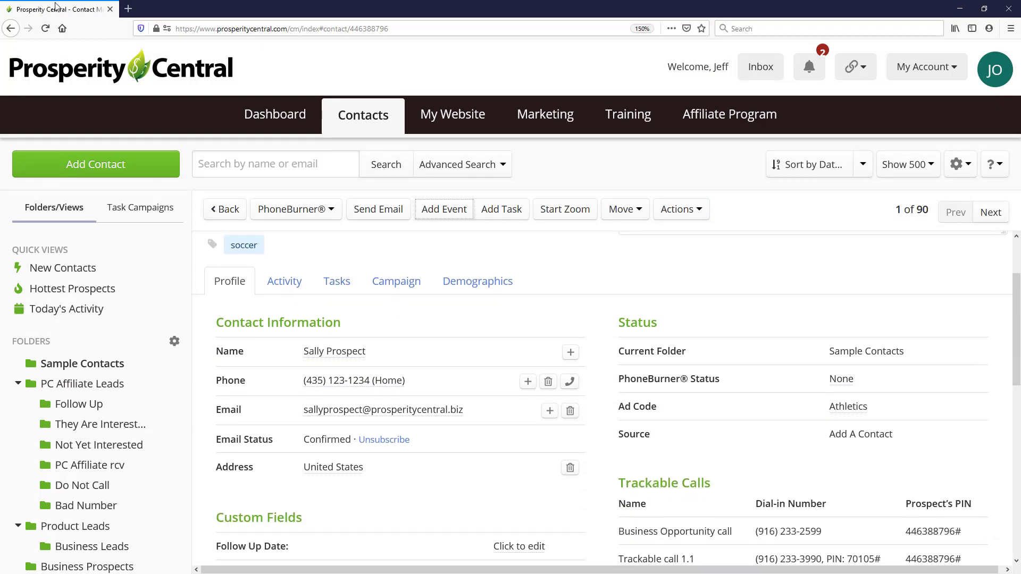
pyautogui.click(44, 29)
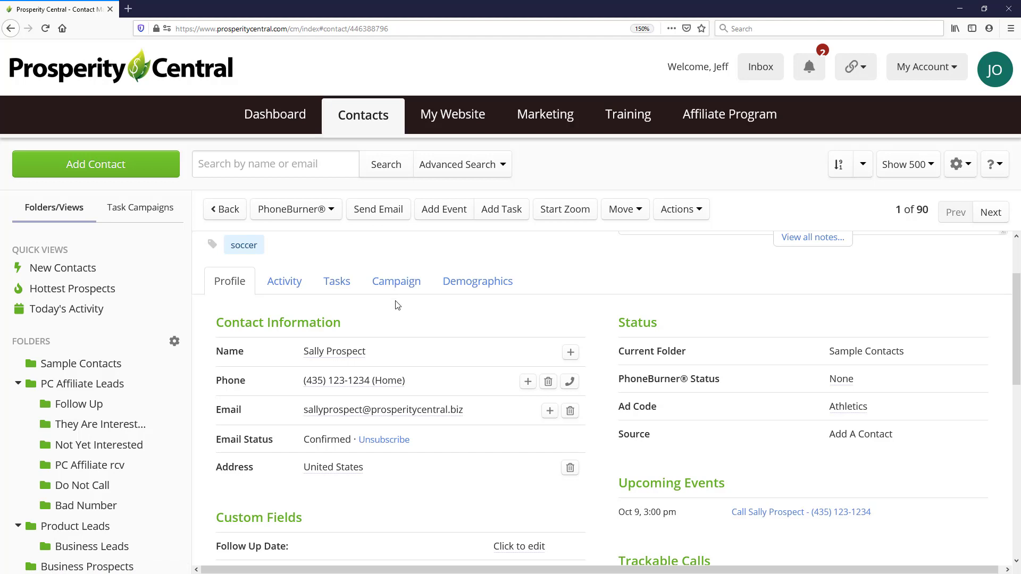
pyautogui.scroll(-3, 453, 331)
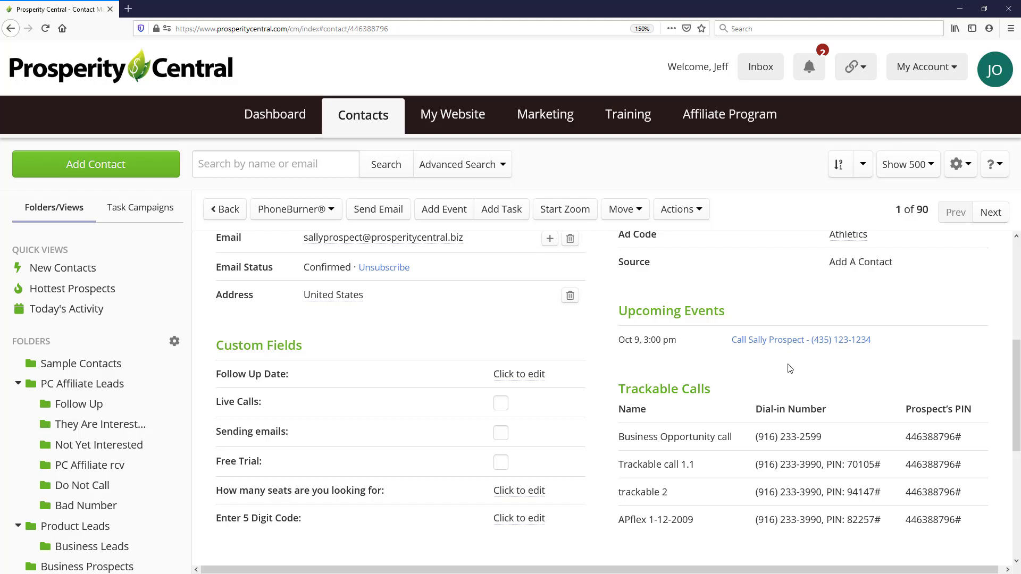
# - Set the contact's Follow Up Date custom field to 10-14-2020 and save it
pyautogui.moveTo(289, 375); pyautogui.dragTo(222, 374)
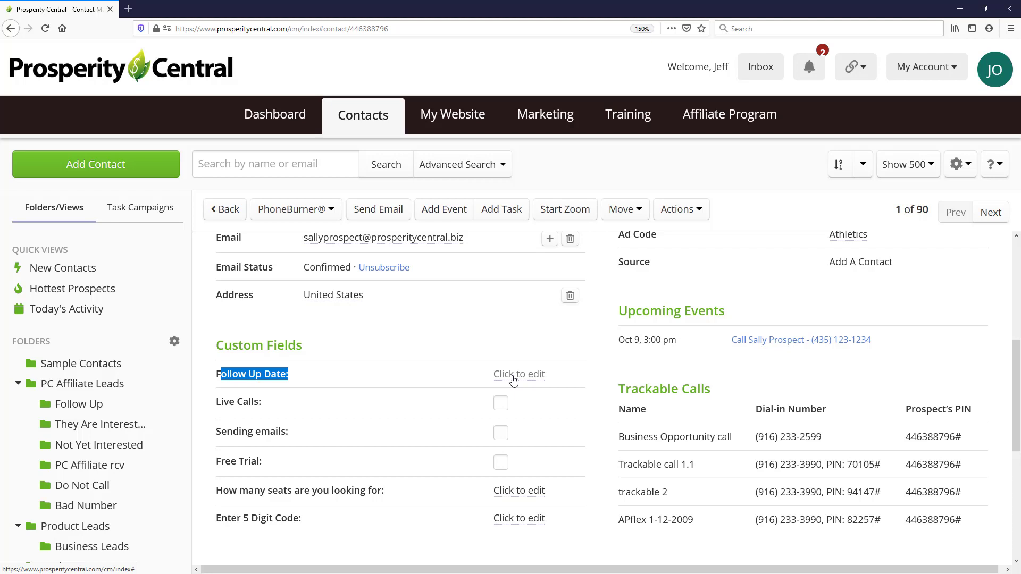
pyautogui.click(298, 372)
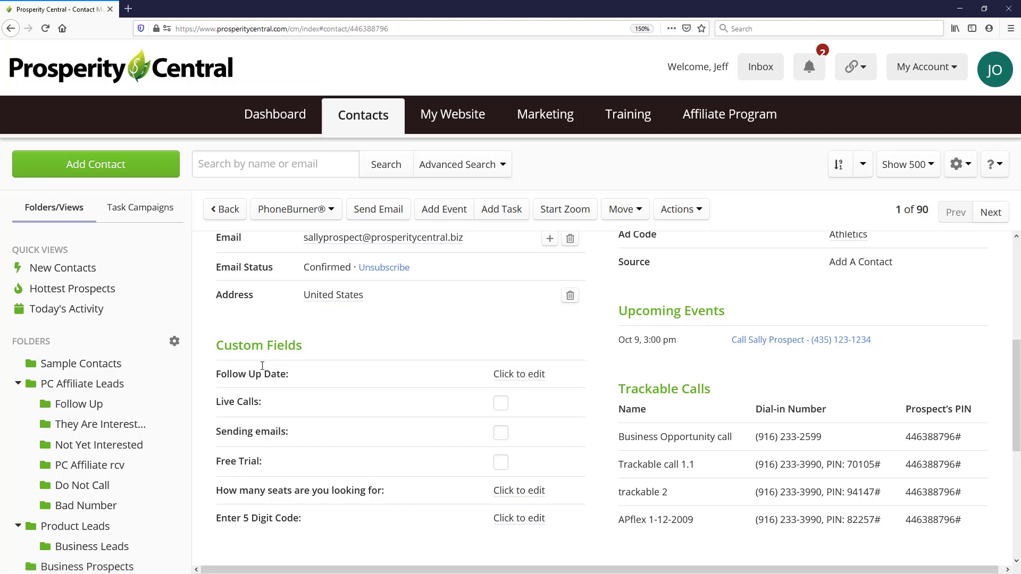
pyautogui.click(535, 373)
pyautogui.click(546, 378)
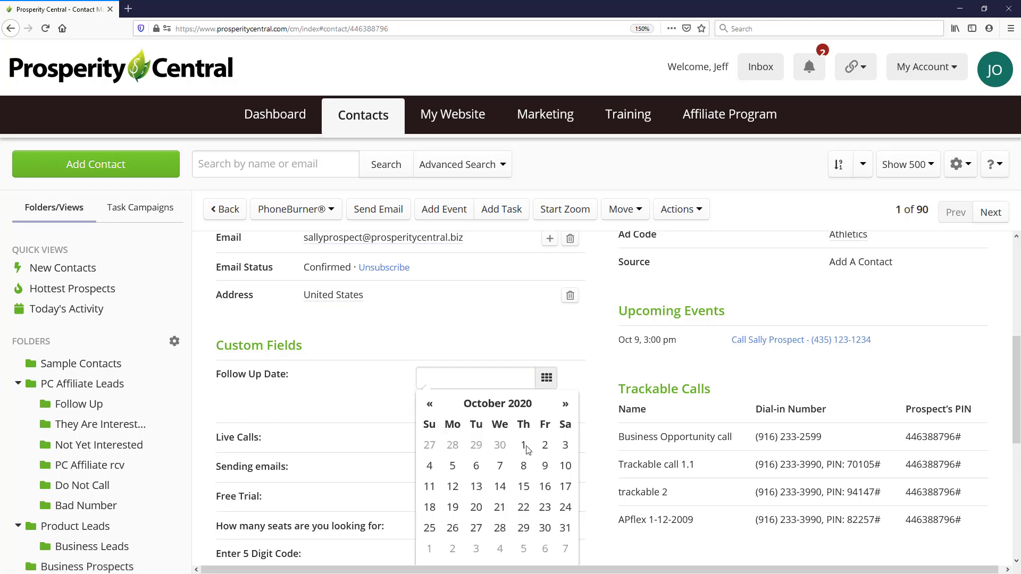
pyautogui.click(499, 486)
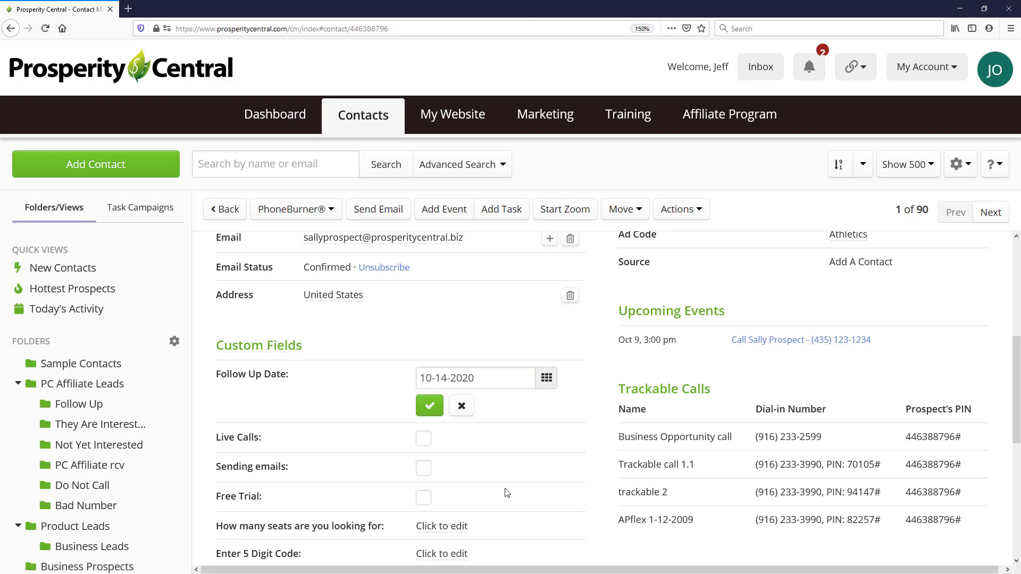
pyautogui.click(428, 406)
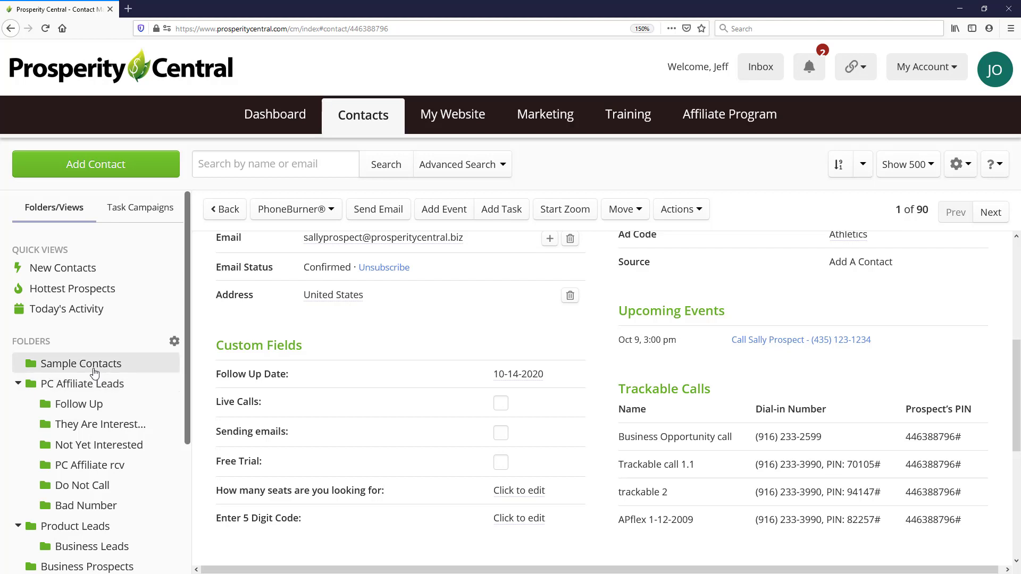
# - Move the contact to the Follow Up folder under PC Affiliate Leads
pyautogui.moveTo(98, 413)
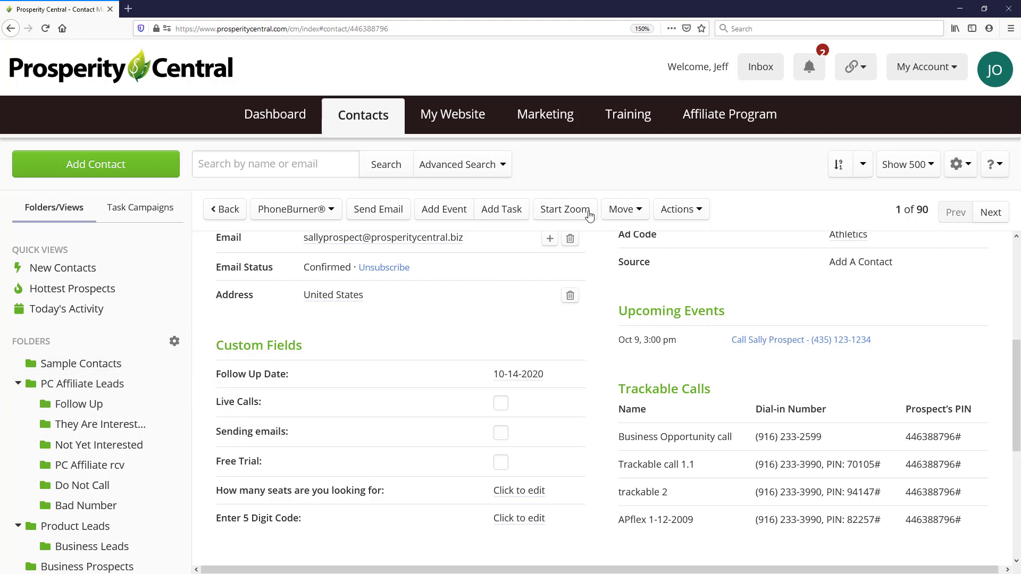
pyautogui.click(612, 212)
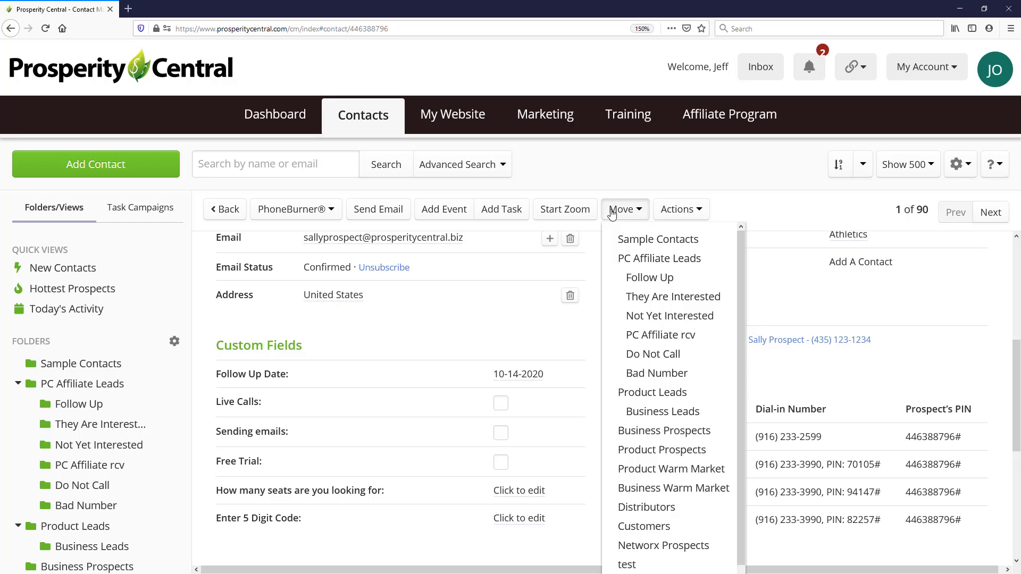
pyautogui.click(632, 286)
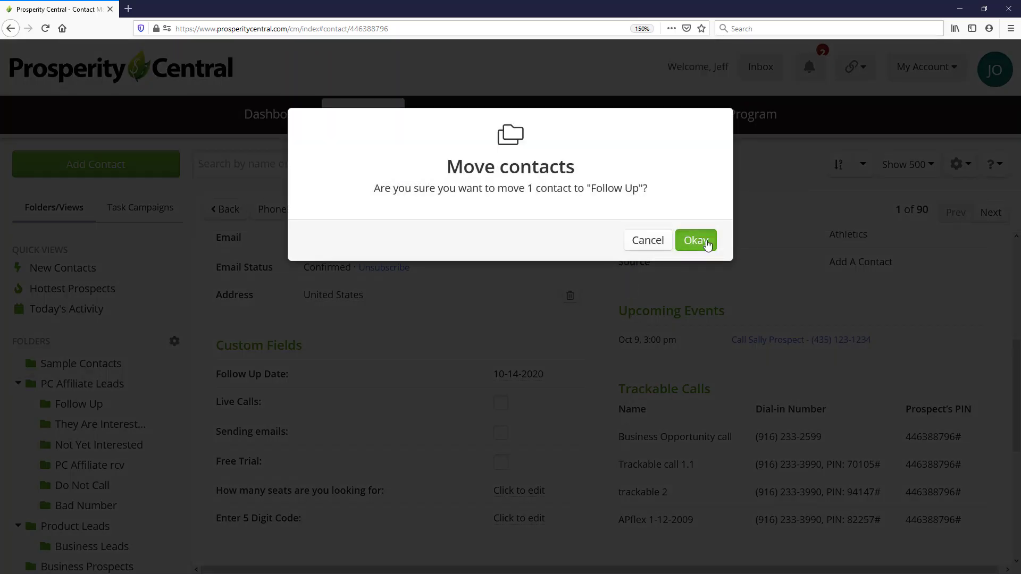
pyautogui.click(707, 240)
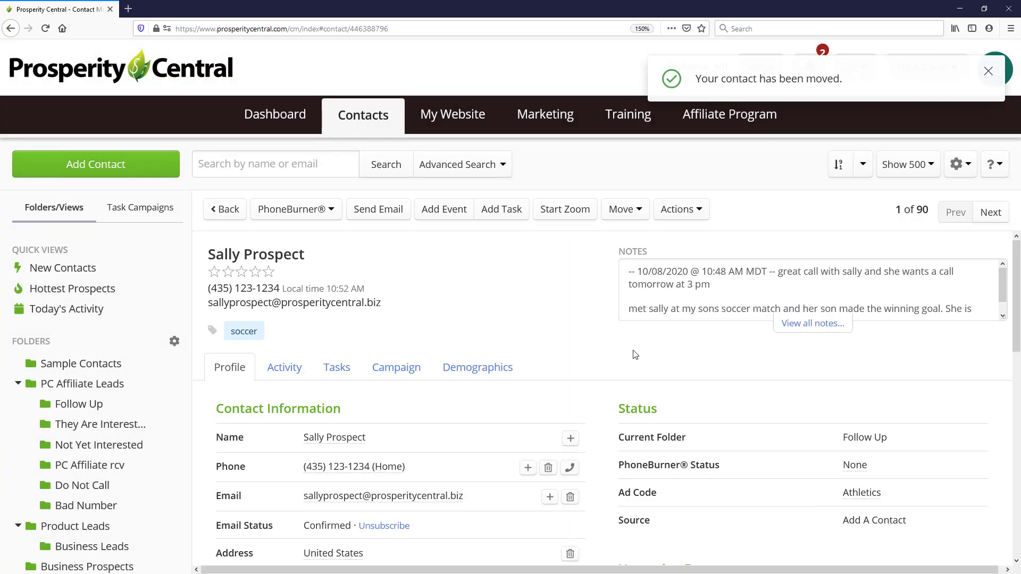
# - Move the contact to the They Are Interested folder under PC Affiliate Leads
pyautogui.click(623, 211)
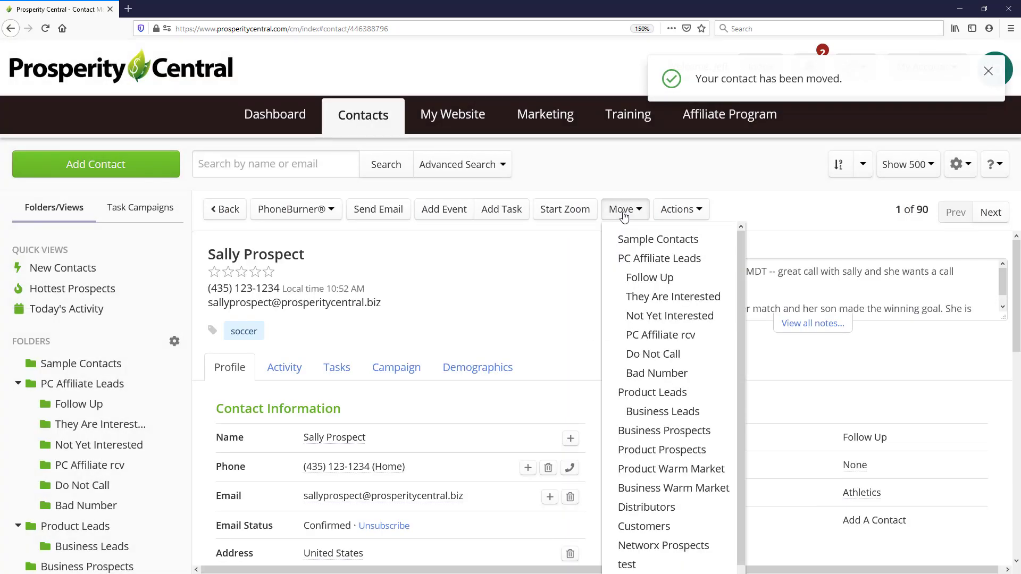
pyautogui.click(647, 299)
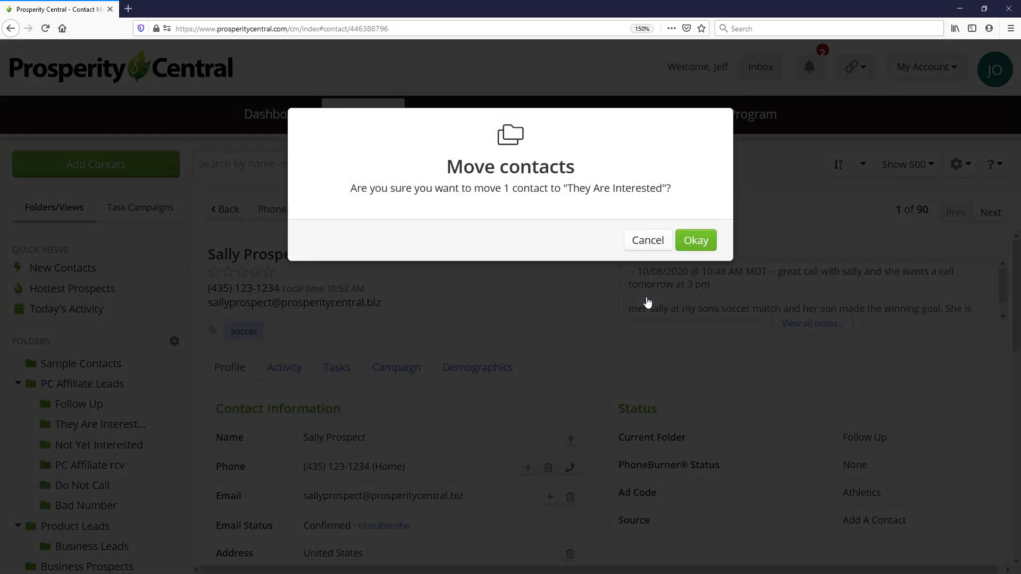
pyautogui.click(688, 244)
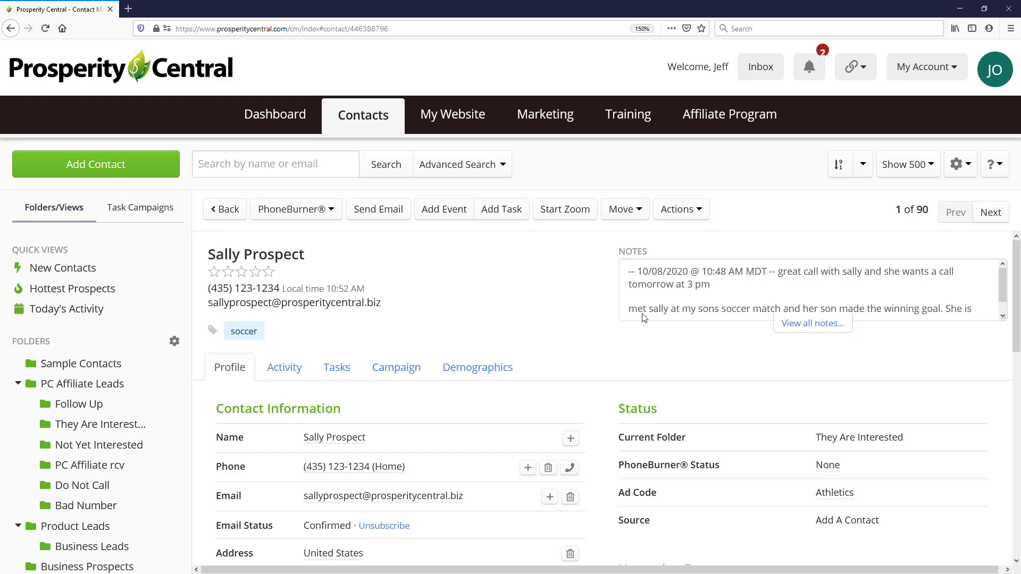
# - Move the contact back to the Follow Up folder and open that folder's contact list
pyautogui.click(628, 213)
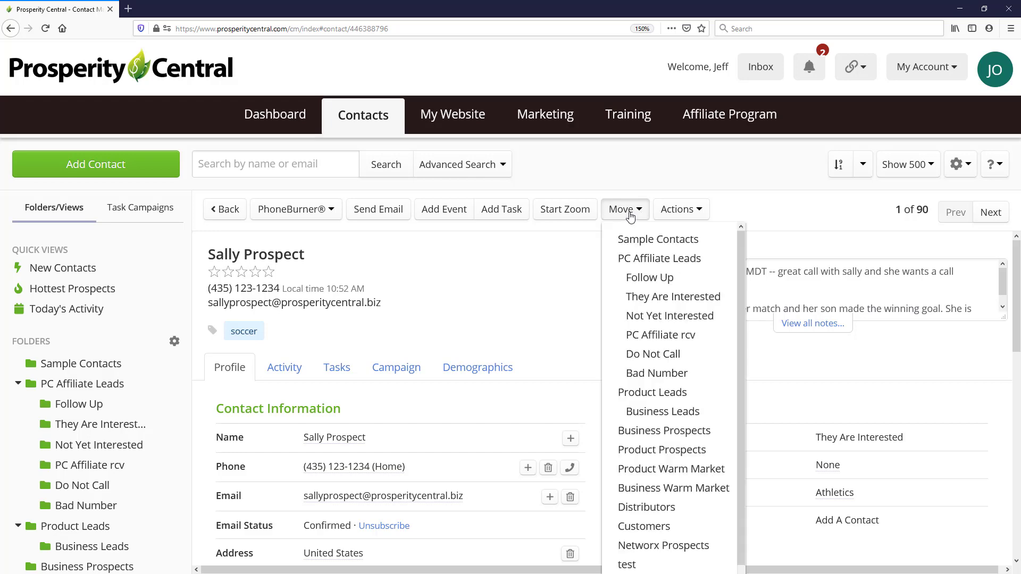
pyautogui.click(636, 278)
pyautogui.click(696, 240)
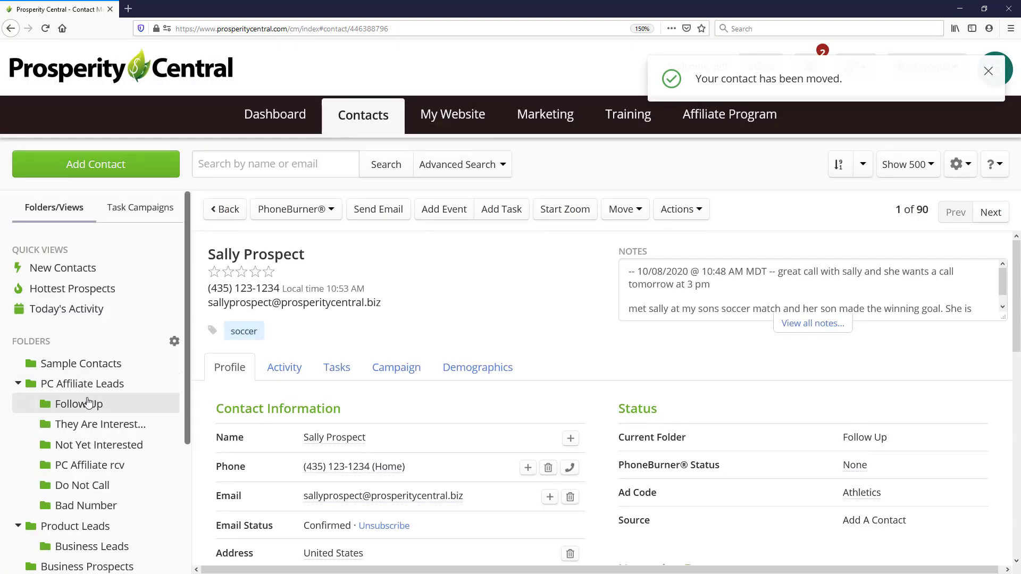
pyautogui.click(54, 407)
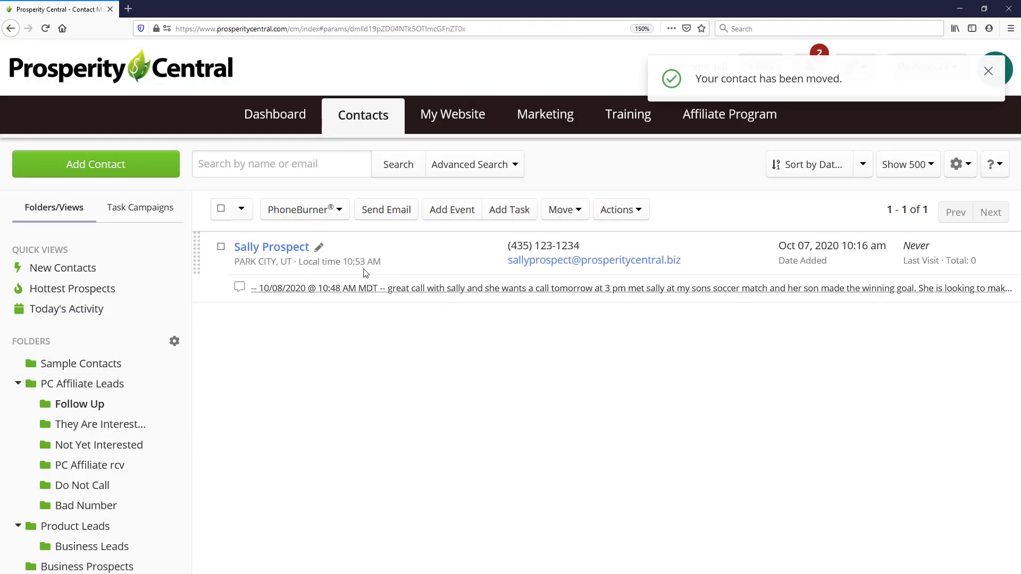